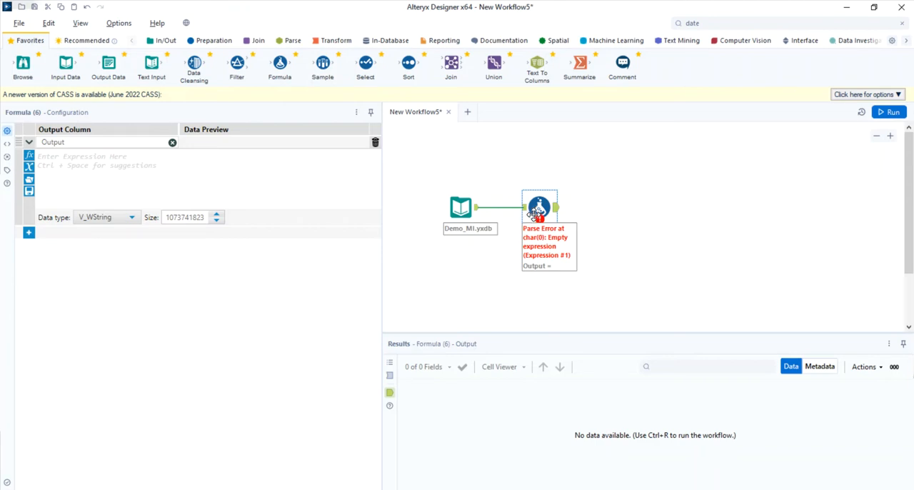
- Limit the Demo_MI.yxdb input to 10 records and run the workflow
click(389, 376)
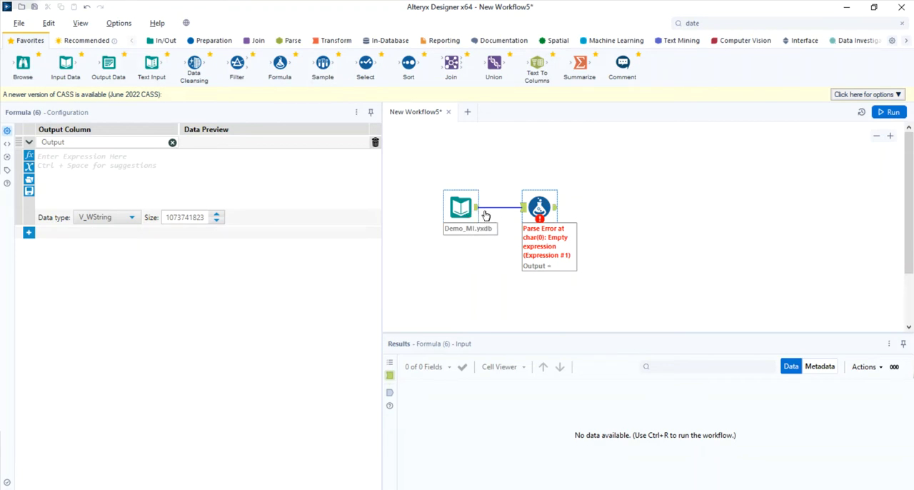
click(456, 207)
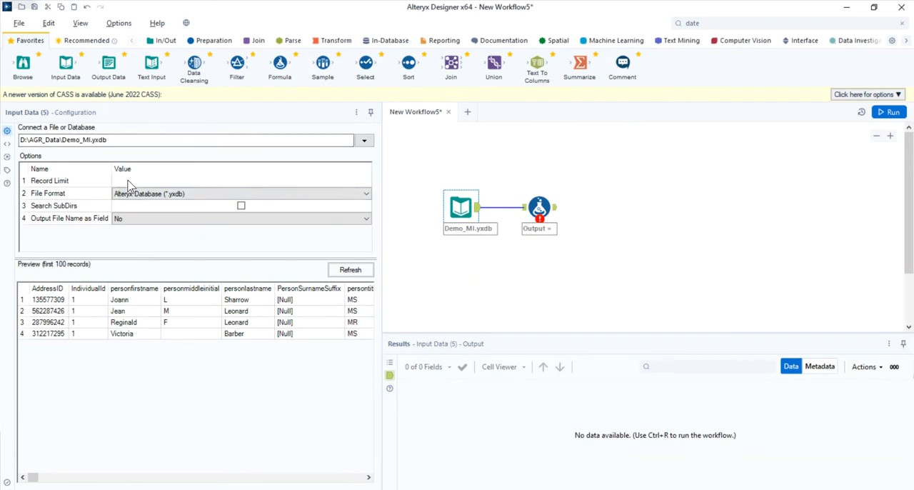
click(127, 180)
text(10)
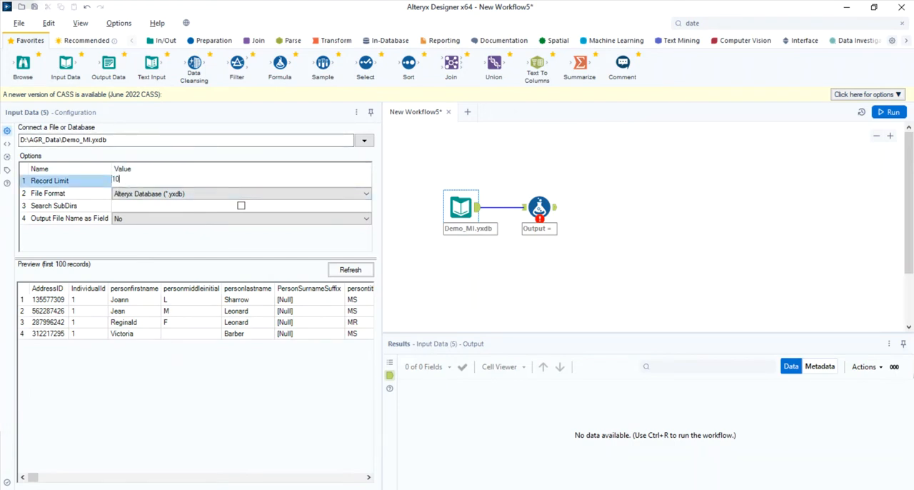
click(888, 112)
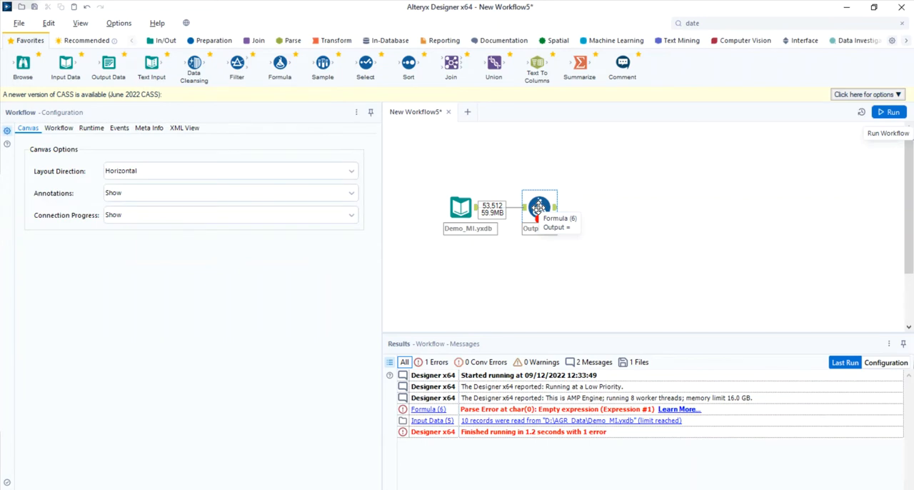
- Enter the expression [ZIP9]+[primaryaddress]+[personlastname] for the Output column of the Formula tool
click(537, 207)
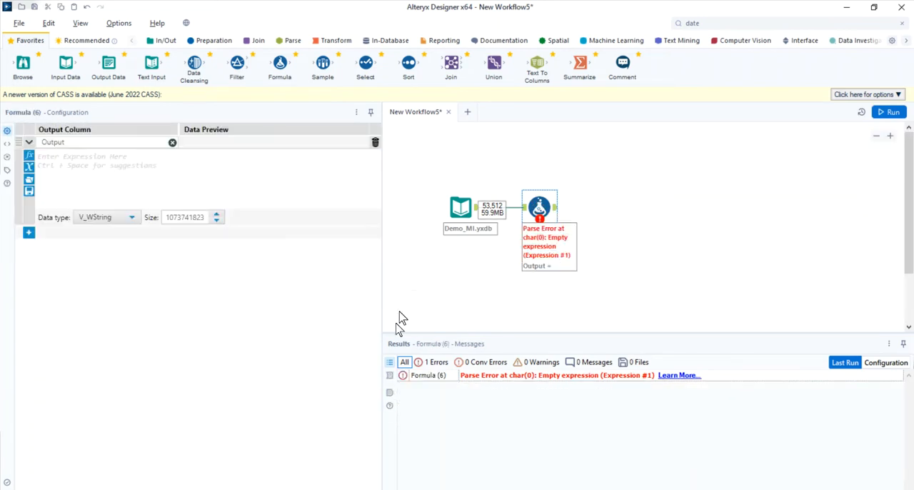
click(389, 376)
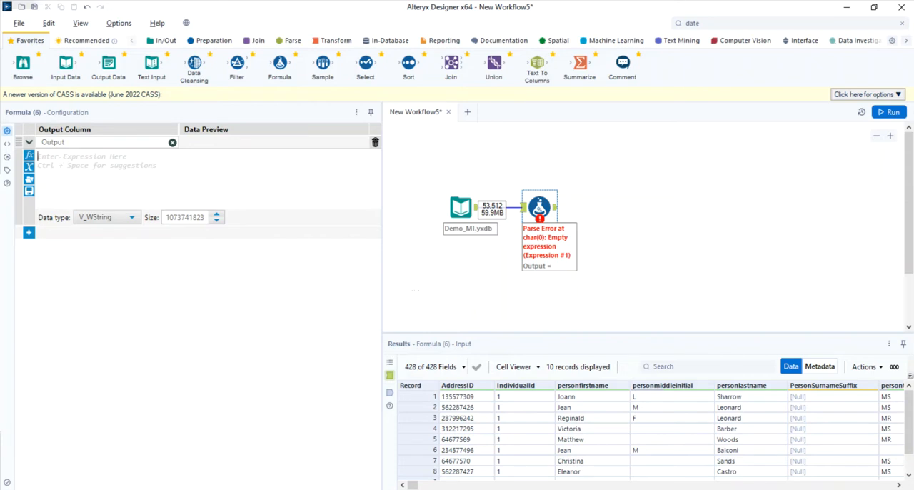
text(zip)
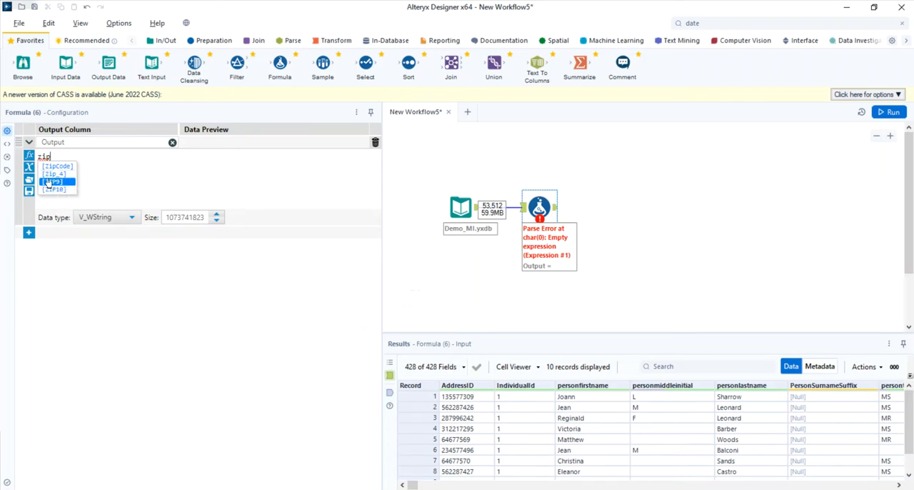
click(47, 181)
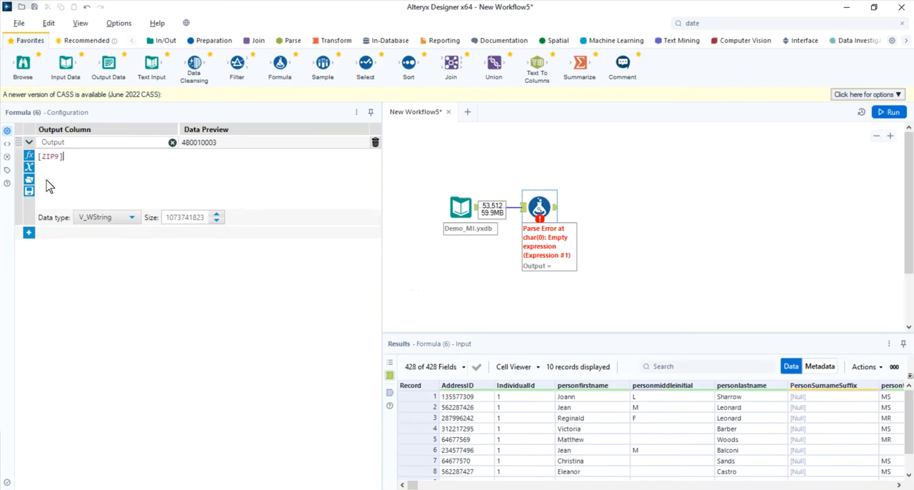
text(+addr)
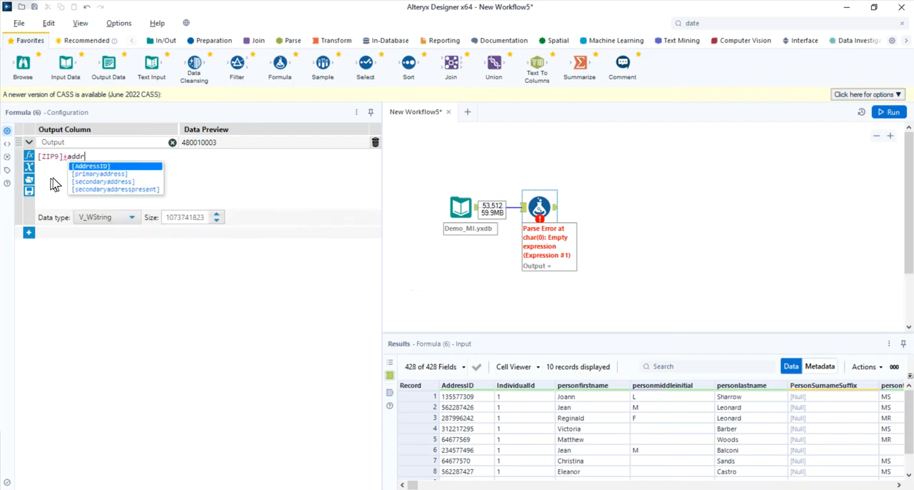
click(95, 176)
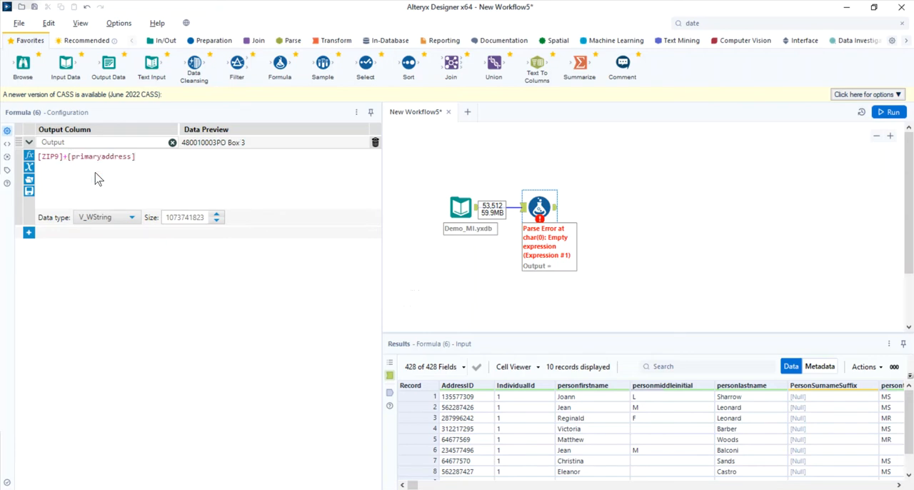
text(+las)
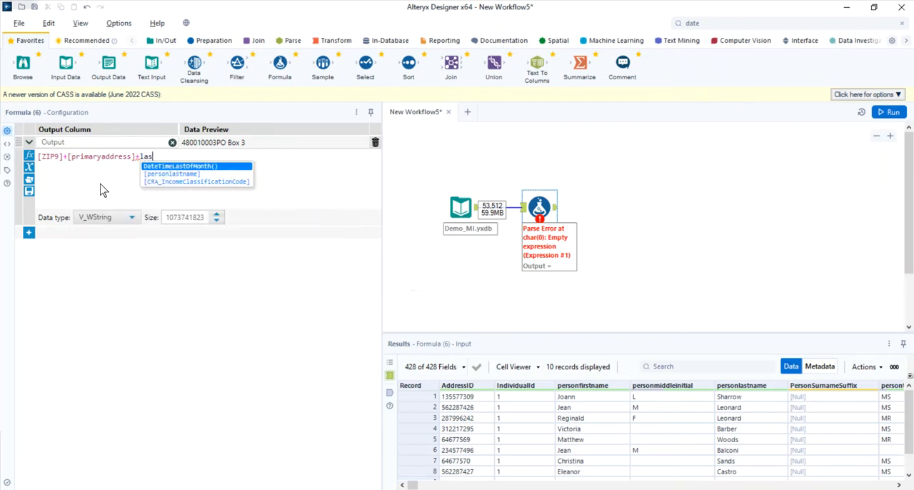
click(148, 173)
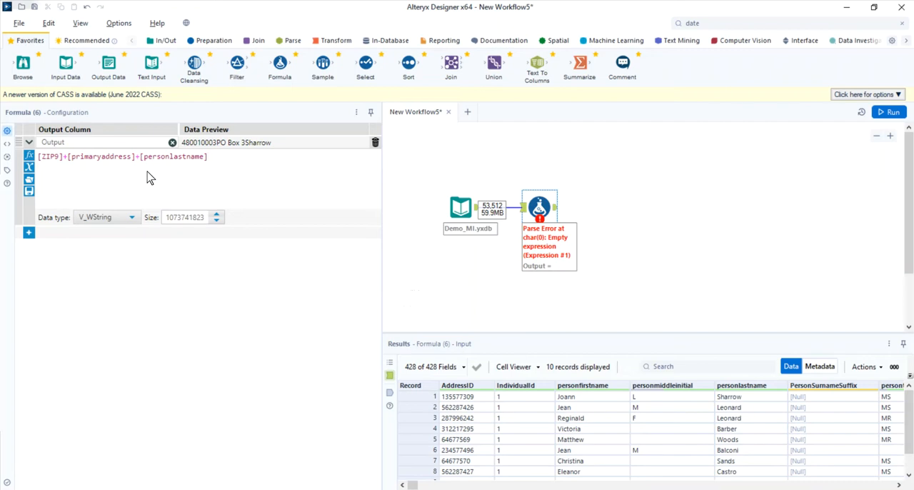
- Browse the list of columns available for the Formula expression
click(29, 172)
scroll(114, 233, down, 3)
scroll(114, 233, down, 15)
scroll(111, 233, down, 15)
scroll(111, 233, down, 15)
scroll(110, 234, down, 8)
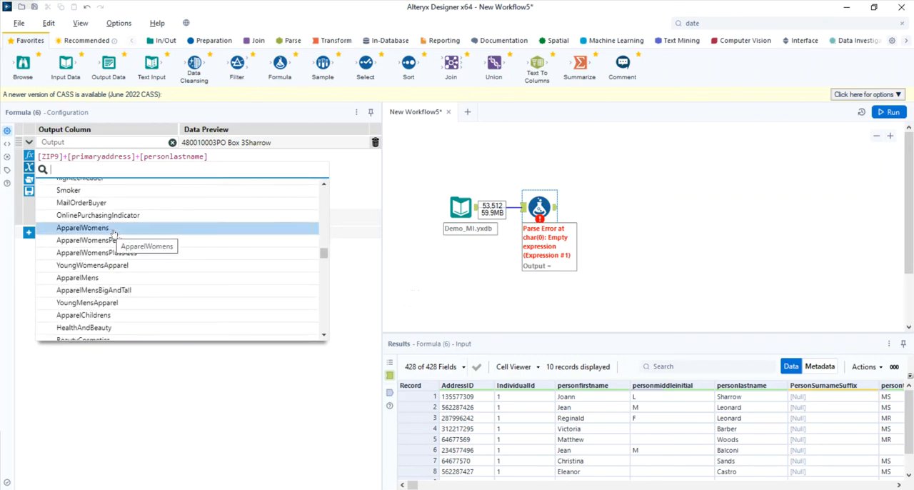
- Run the workflow and show the first record's Output value in the cell viewer of an enlarged results pane
click(888, 113)
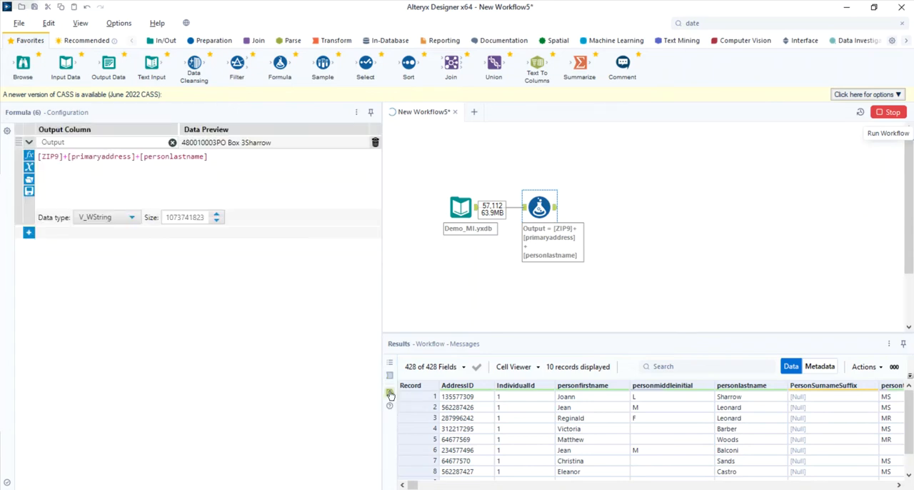
drag(413, 486, 888, 486)
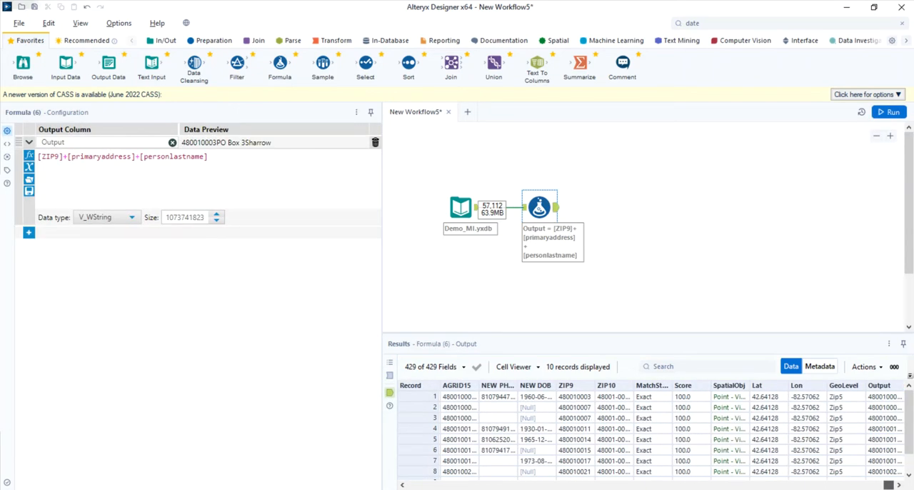
click(889, 397)
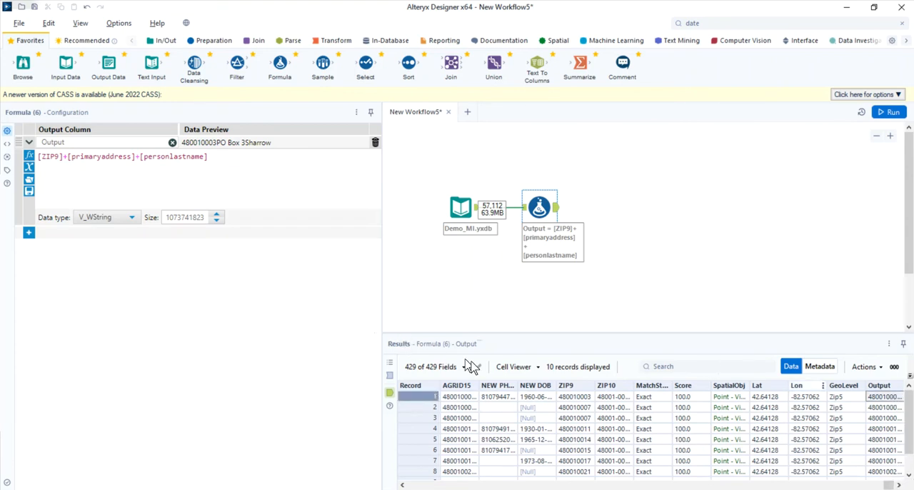
click(511, 371)
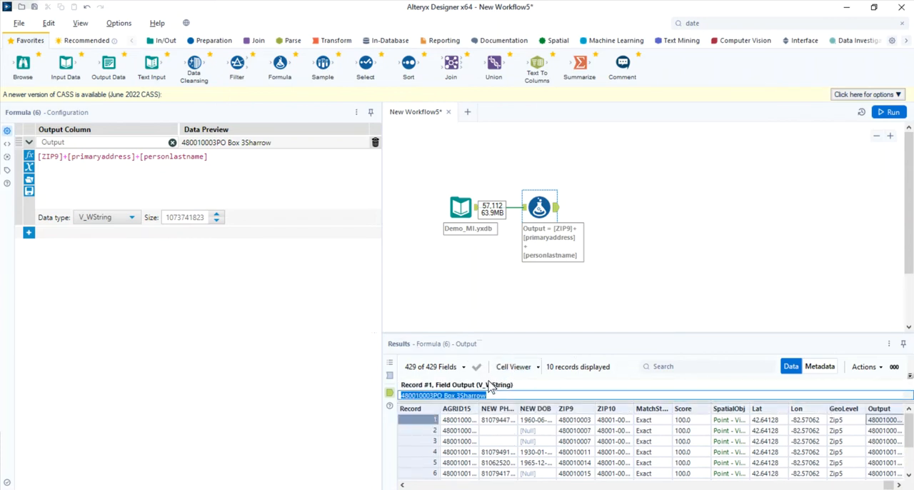
drag(489, 332, 487, 304)
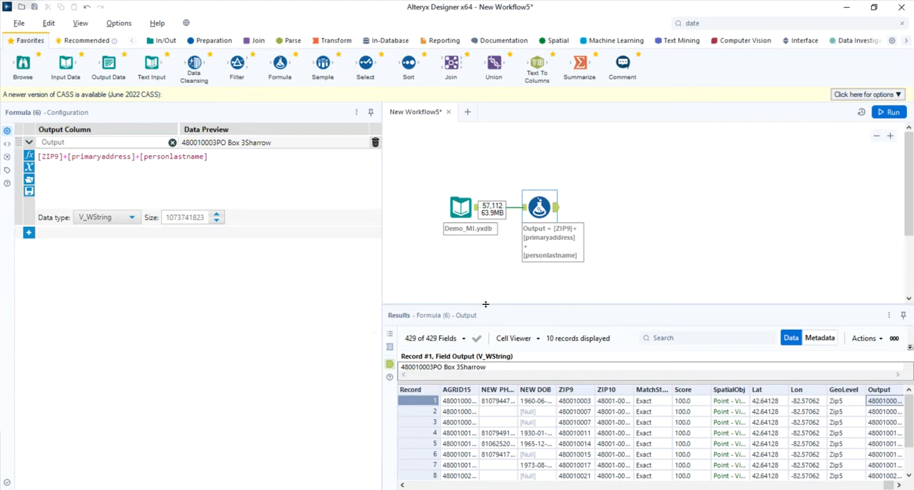
- Hide all fields in the Formula results and show only personlastname and primaryaddress
click(463, 343)
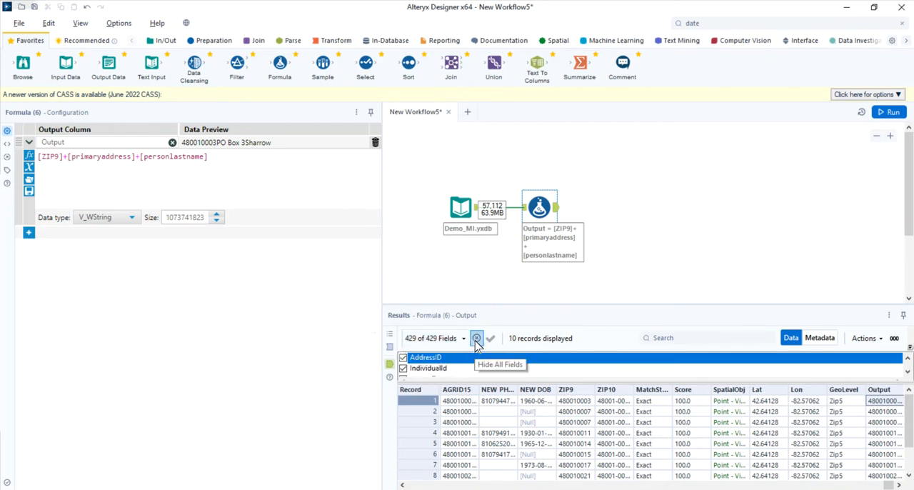
click(476, 343)
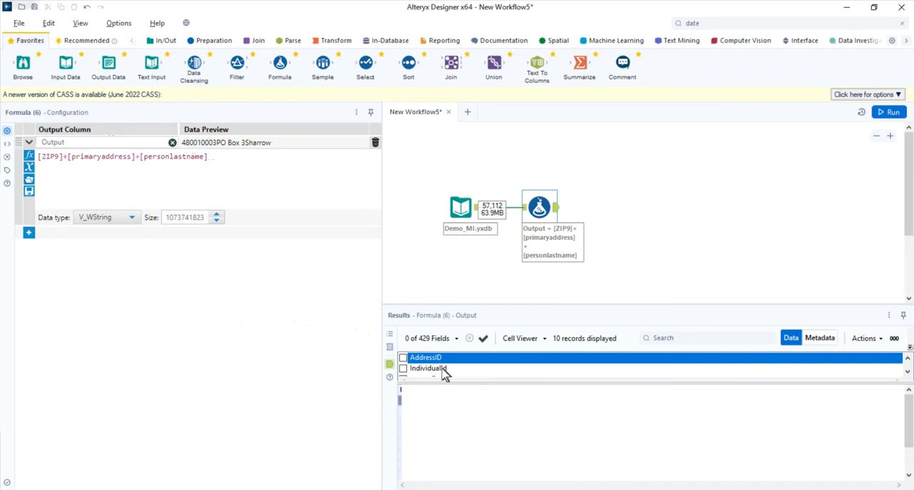
scroll(413, 372, down, 2)
scroll(411, 371, down, 1)
click(412, 368)
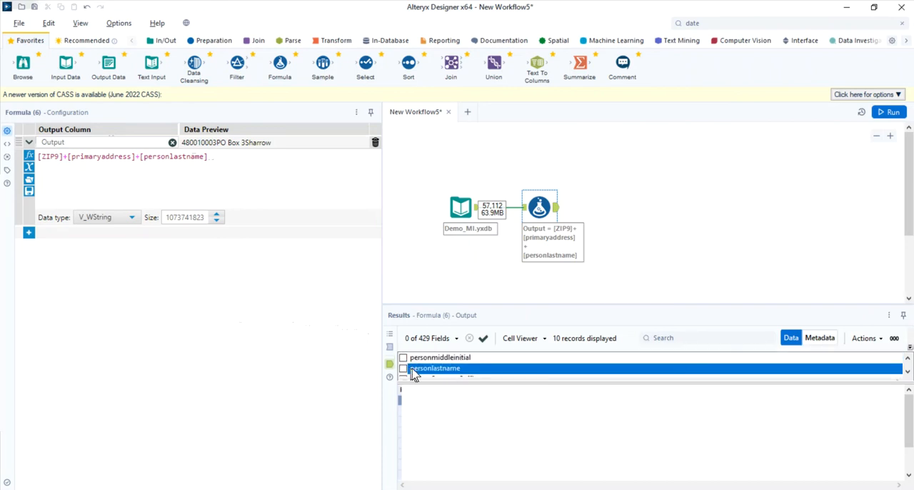
scroll(438, 373, down, 2)
scroll(438, 374, down, 3)
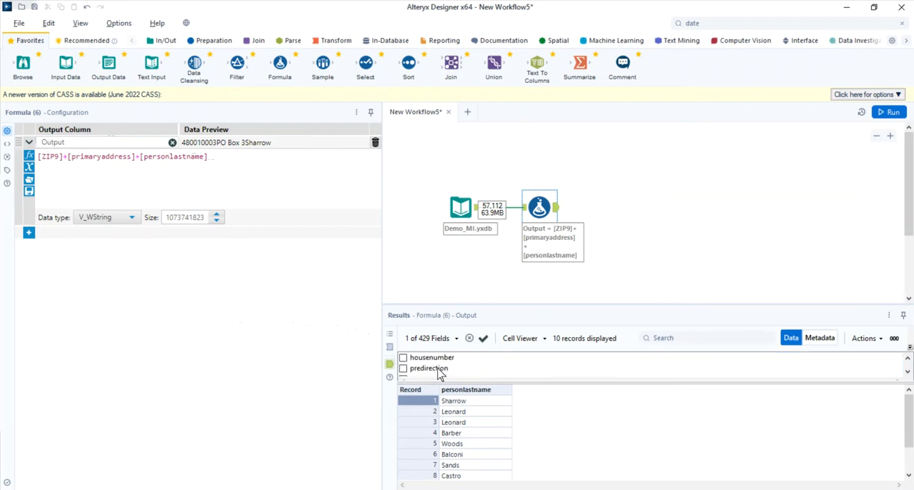
scroll(438, 373, down, 1)
scroll(438, 374, up, 2)
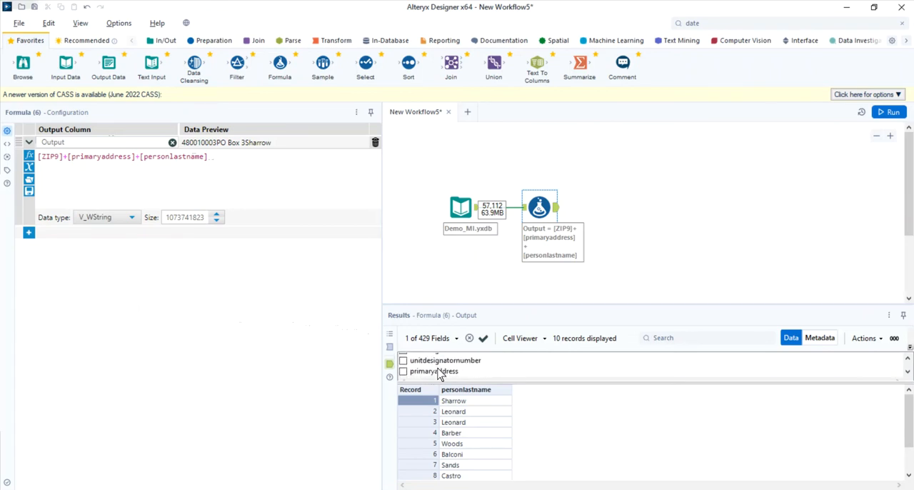
click(403, 358)
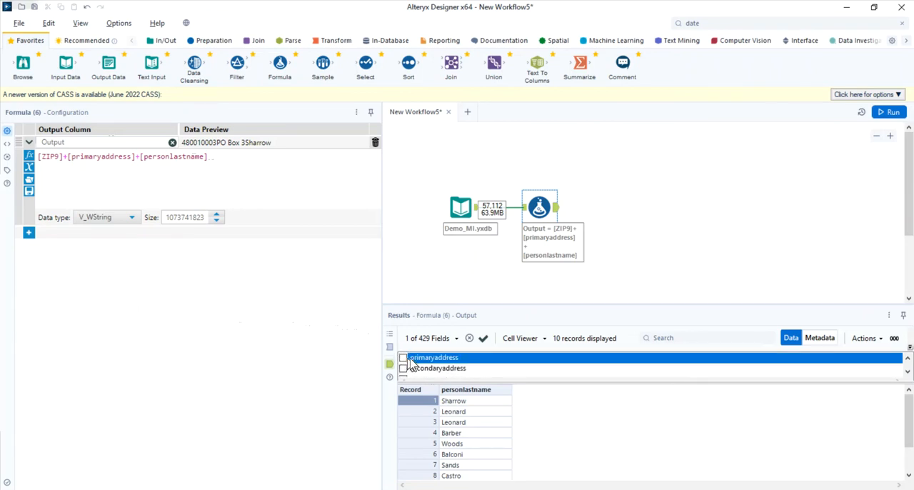
- Add the ZIP9 and Output fields to the ones shown in the Formula results
click(908, 372)
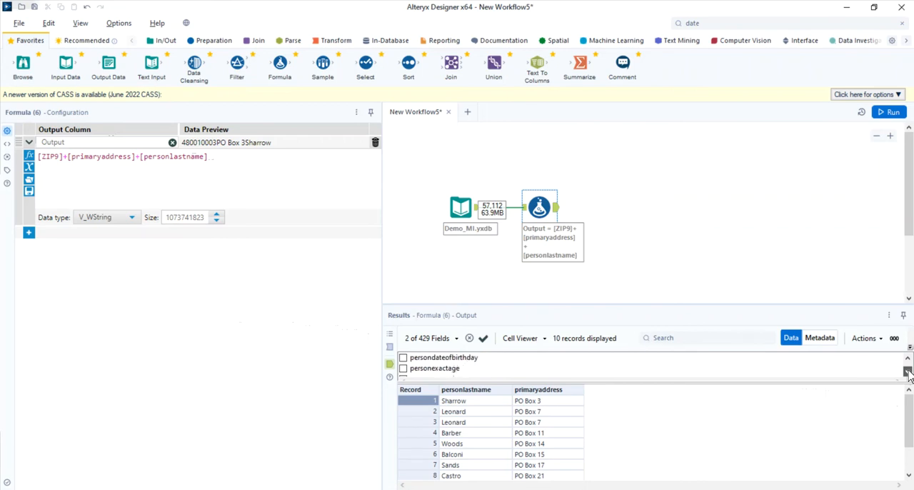
click(908, 372)
click(908, 372)
click(908, 372)
click(908, 372)
click(908, 372)
click(908, 372)
click(908, 372)
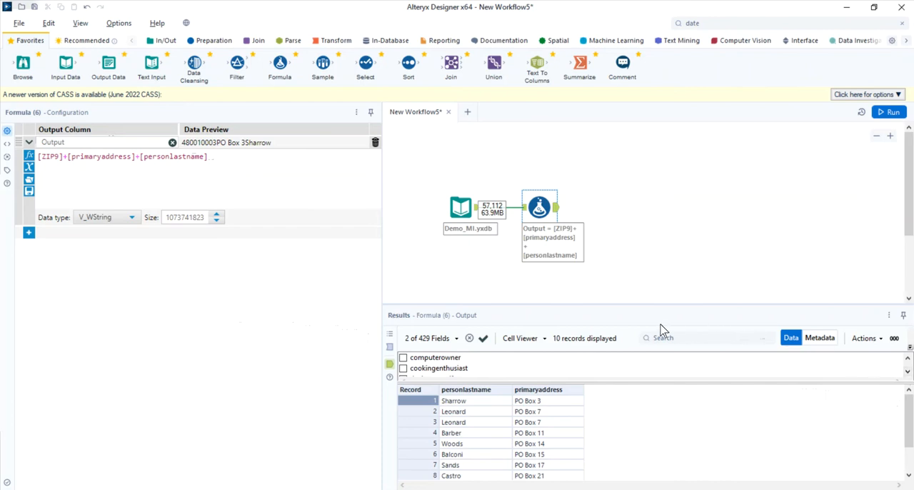
click(908, 372)
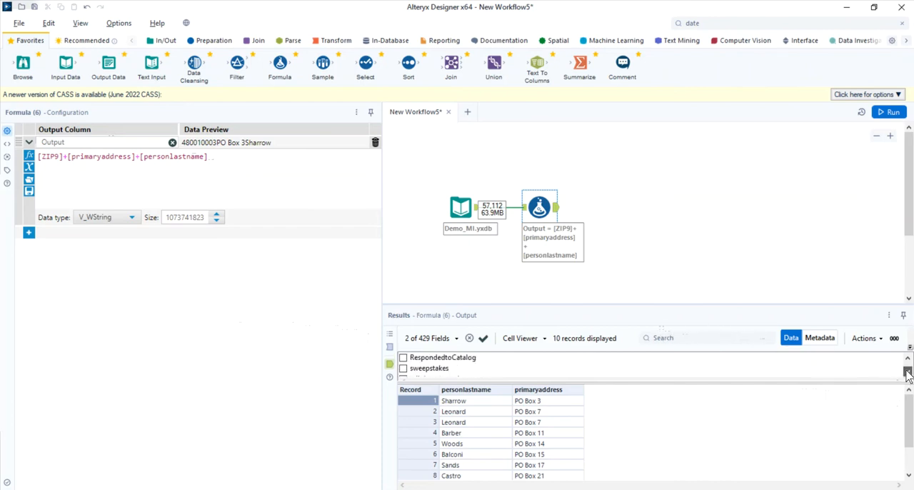
click(908, 372)
click(908, 372)
click(908, 372)
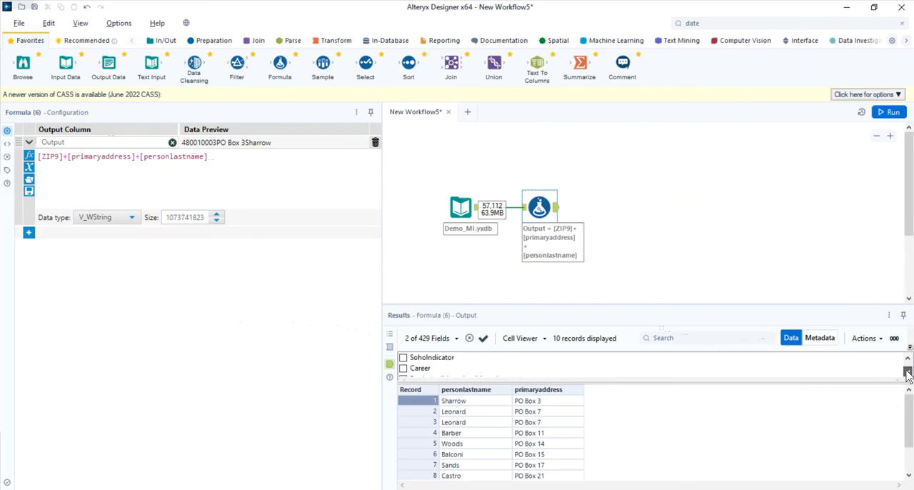
click(908, 372)
click(908, 372)
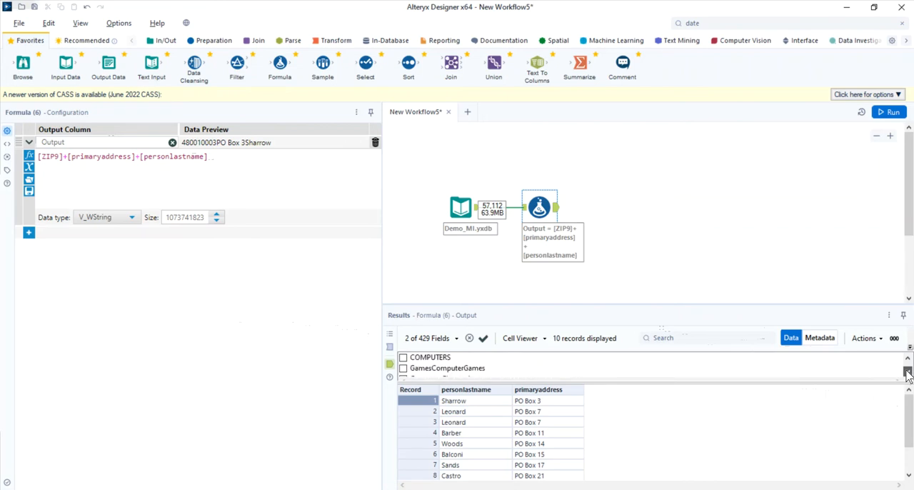
click(907, 371)
click(908, 372)
click(908, 372)
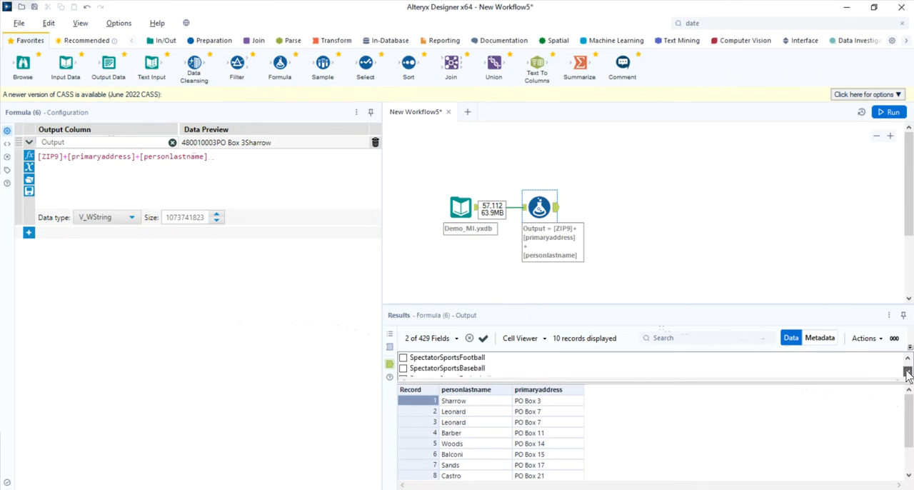
click(908, 372)
click(908, 372)
click(907, 372)
click(908, 372)
click(908, 372)
click(908, 372)
click(908, 372)
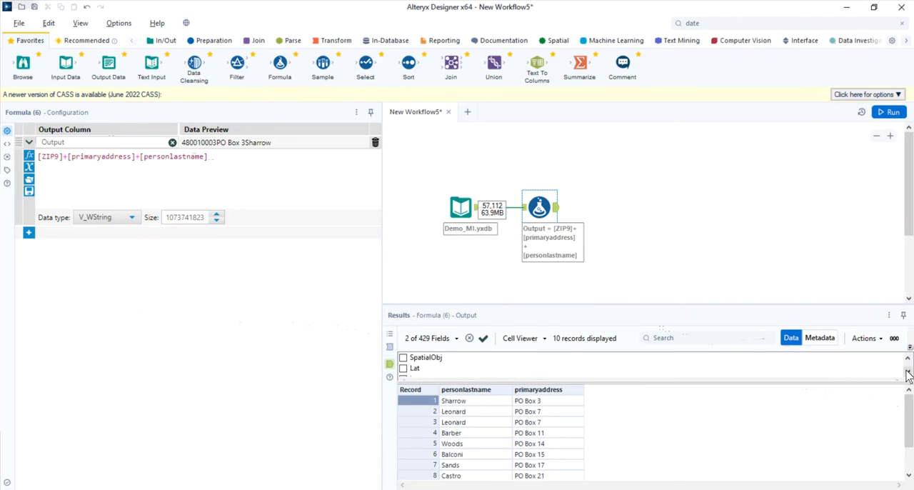
scroll(437, 361, down, 4)
scroll(437, 364, up, 6)
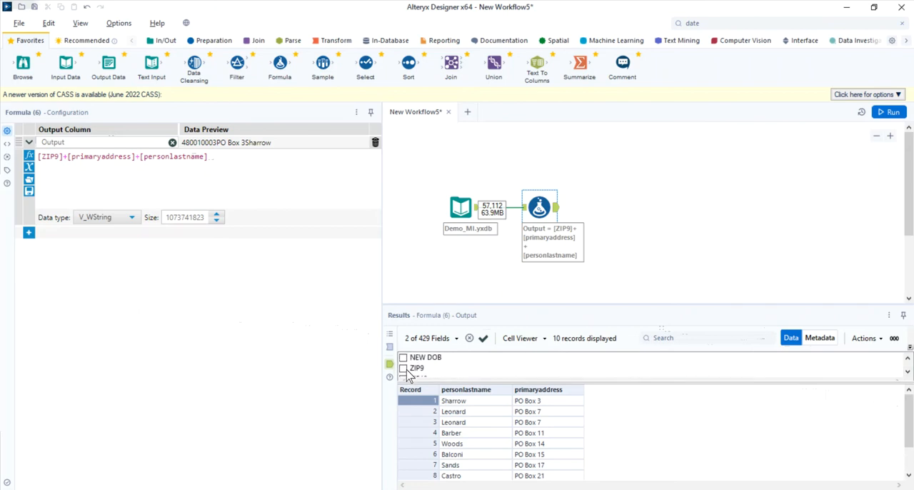
click(418, 369)
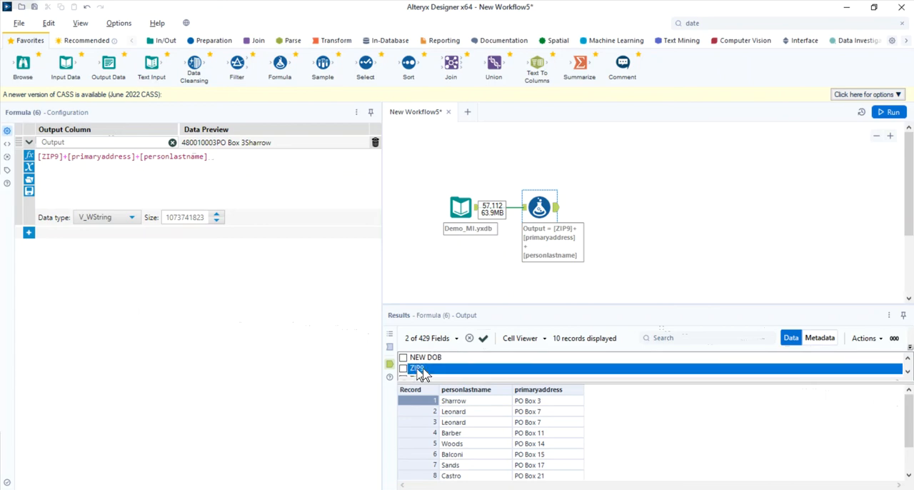
scroll(426, 371, down, 6)
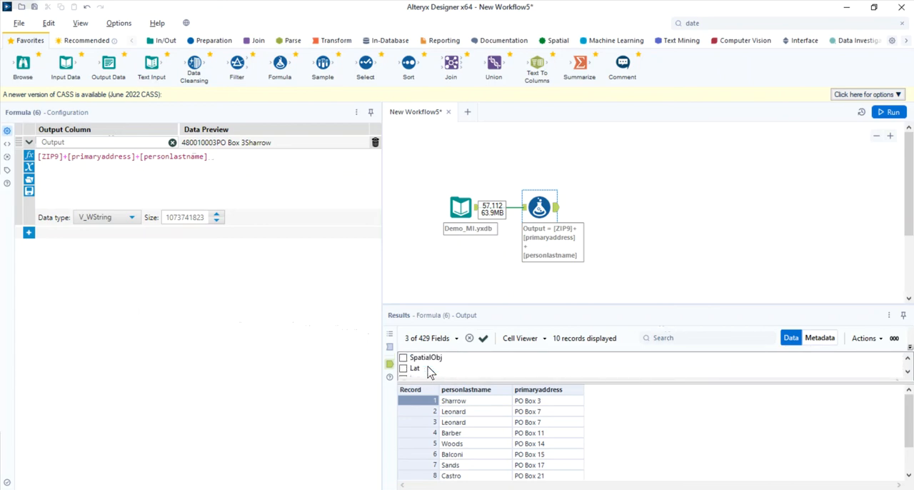
click(406, 369)
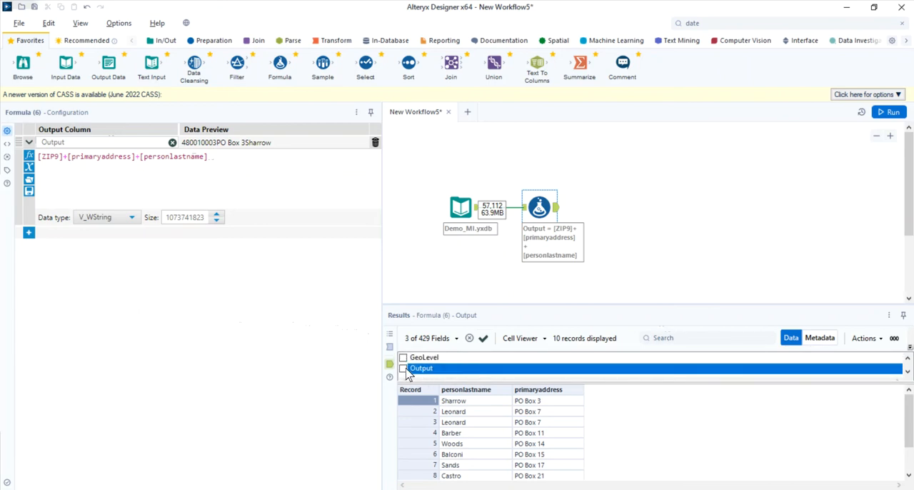
- Check that ZIP9 is ticked in the field list, close the list and widen the Output column to show its full values
scroll(426, 371, up, 4)
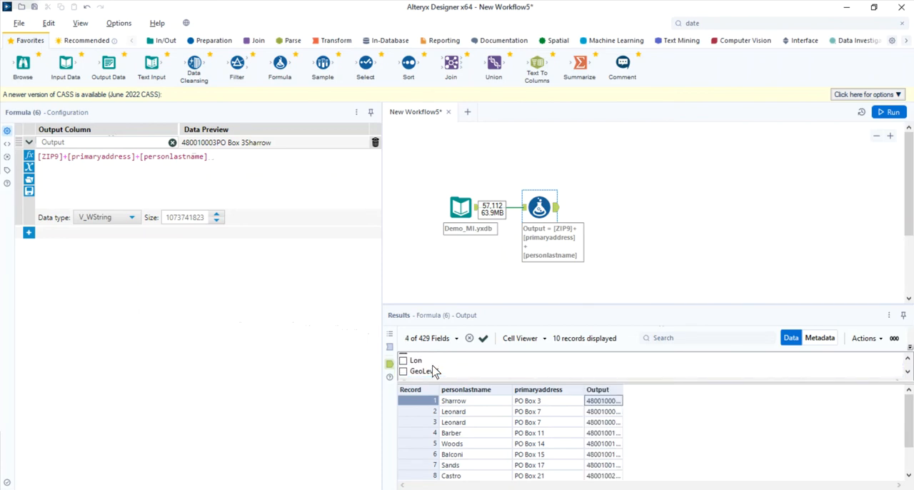
scroll(435, 371, up, 3)
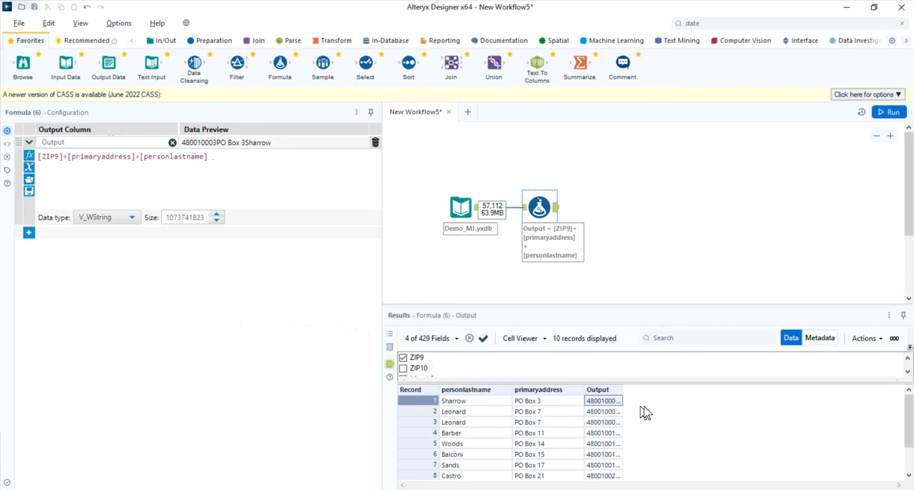
click(423, 339)
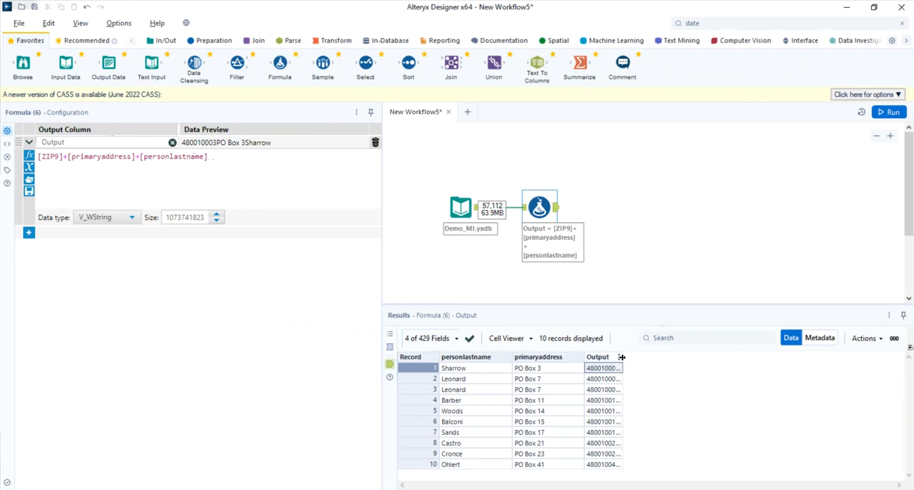
drag(622, 357, 704, 358)
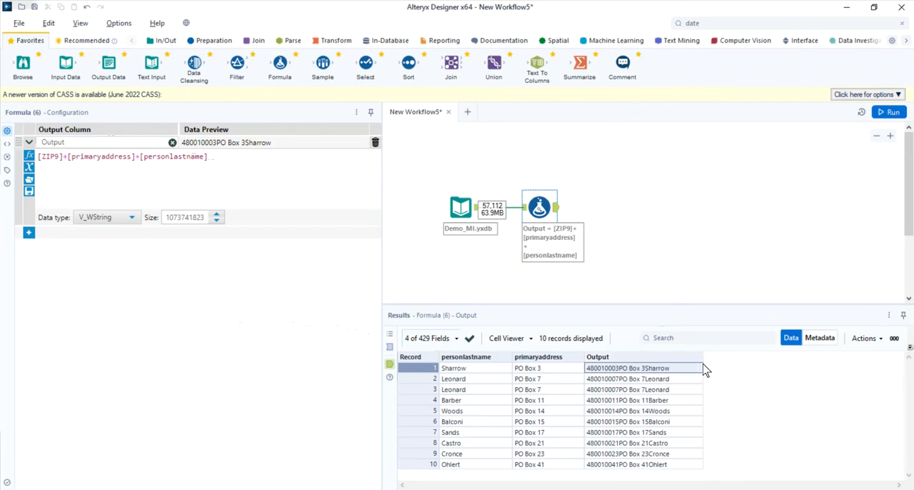
- Deselect the Formula tool and select it again to reload its results
click(639, 267)
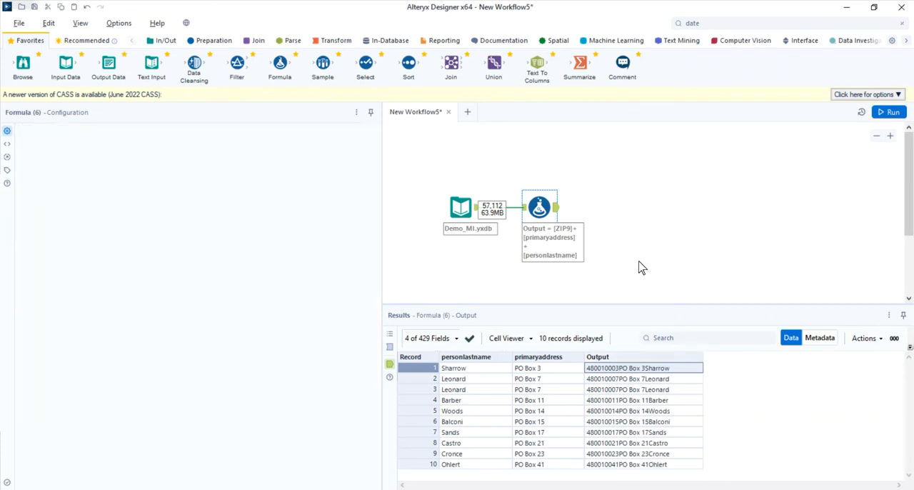
click(539, 204)
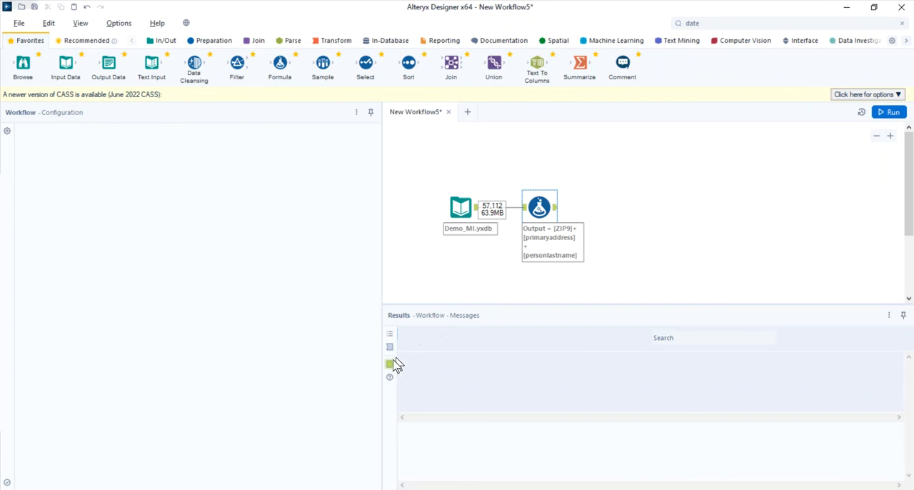